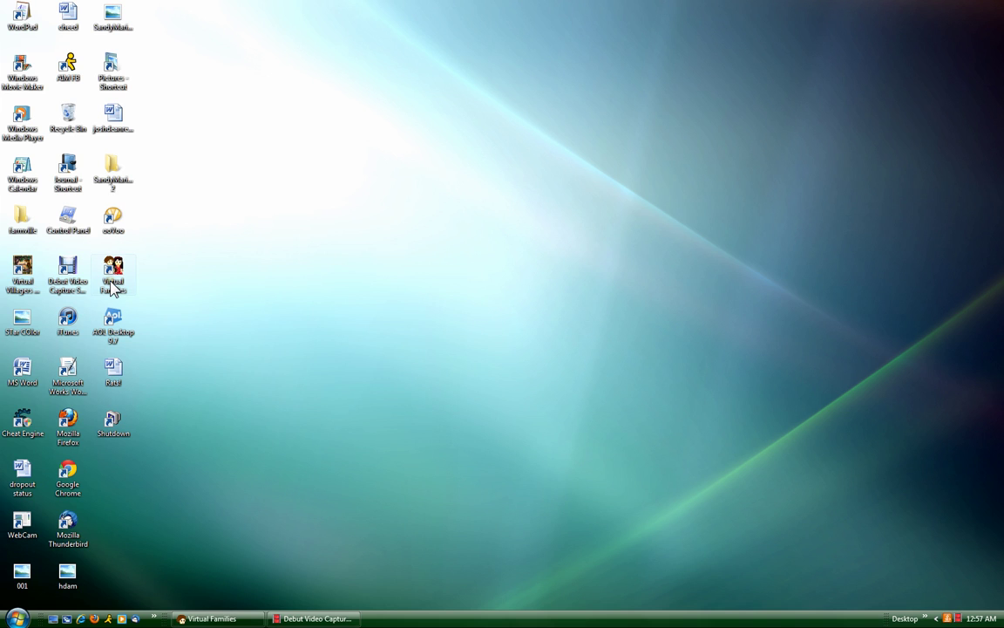
# Switch to Virtual Families and set up a new player in the first free player slot
pyautogui.click(229, 621)
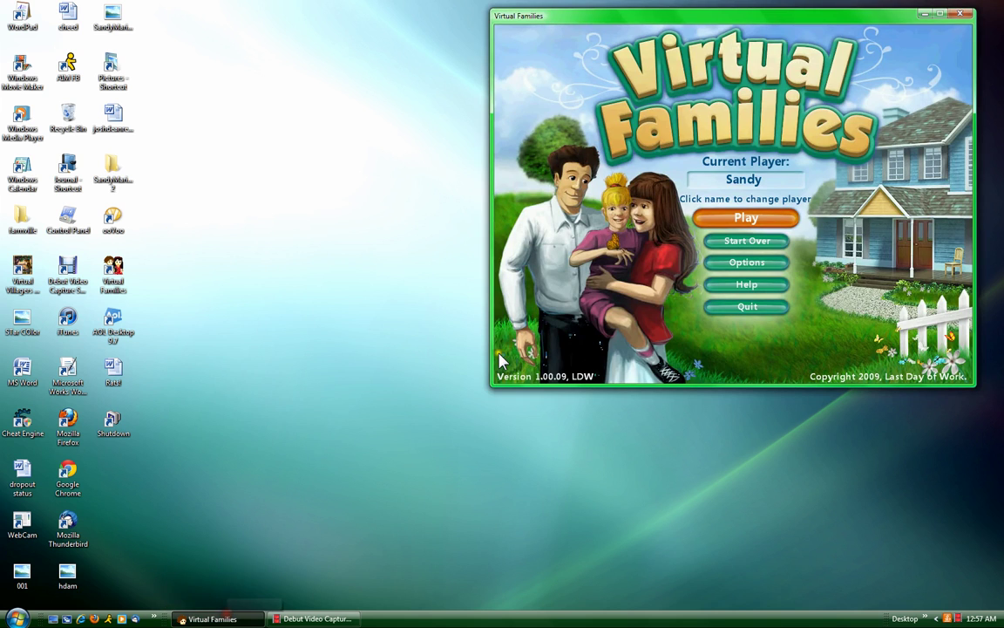
pyautogui.click(749, 182)
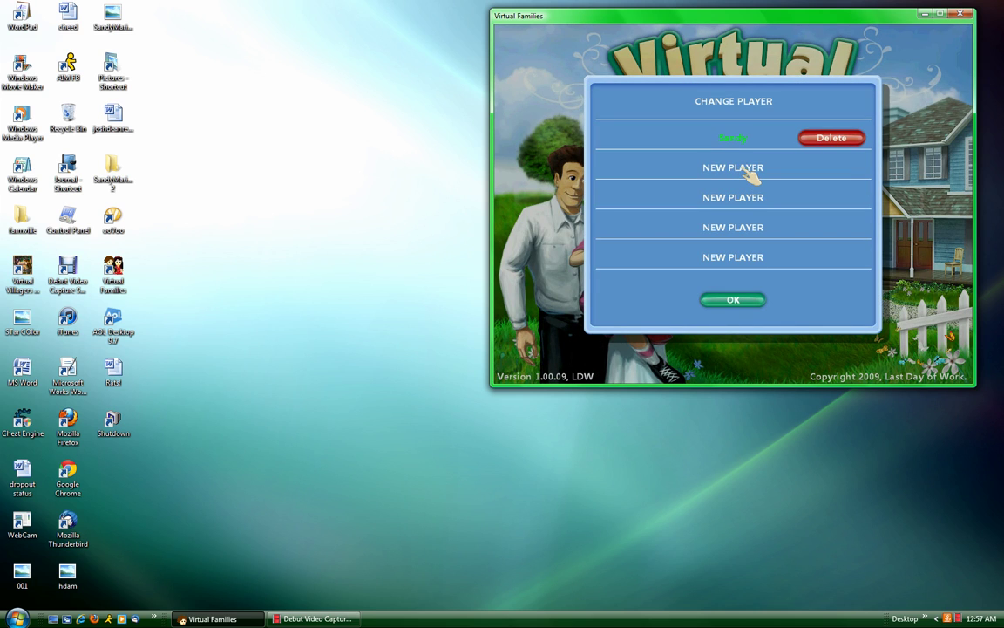
pyautogui.click(749, 174)
pyautogui.click(761, 301)
pyautogui.click(753, 298)
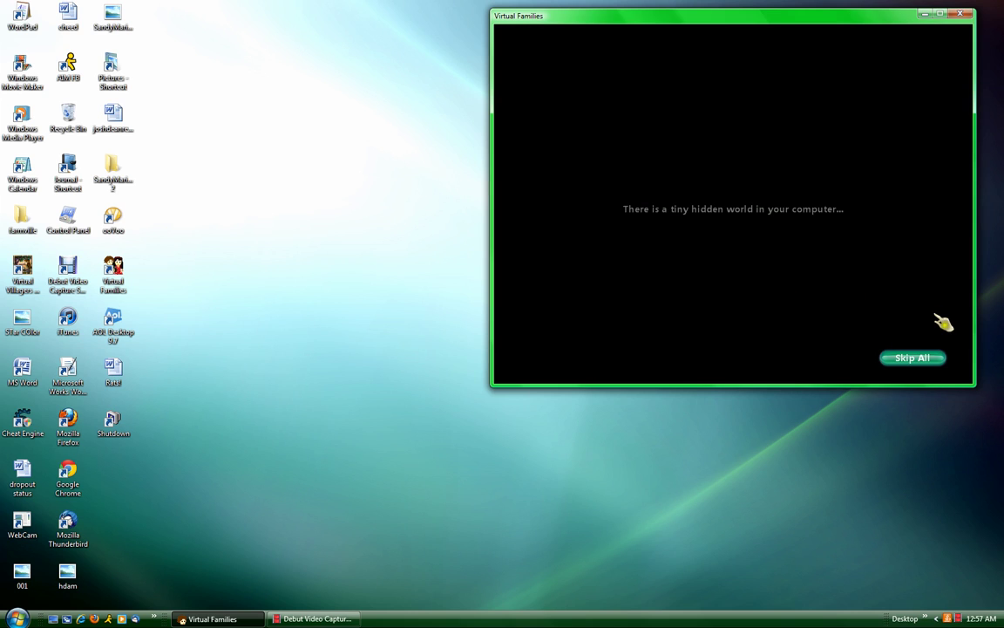
# Skip the intro and adopt the offered 29-year-old Beginner Magazine Editor, dismissing the welcome message to enter the house
pyautogui.click(926, 363)
pyautogui.click(793, 232)
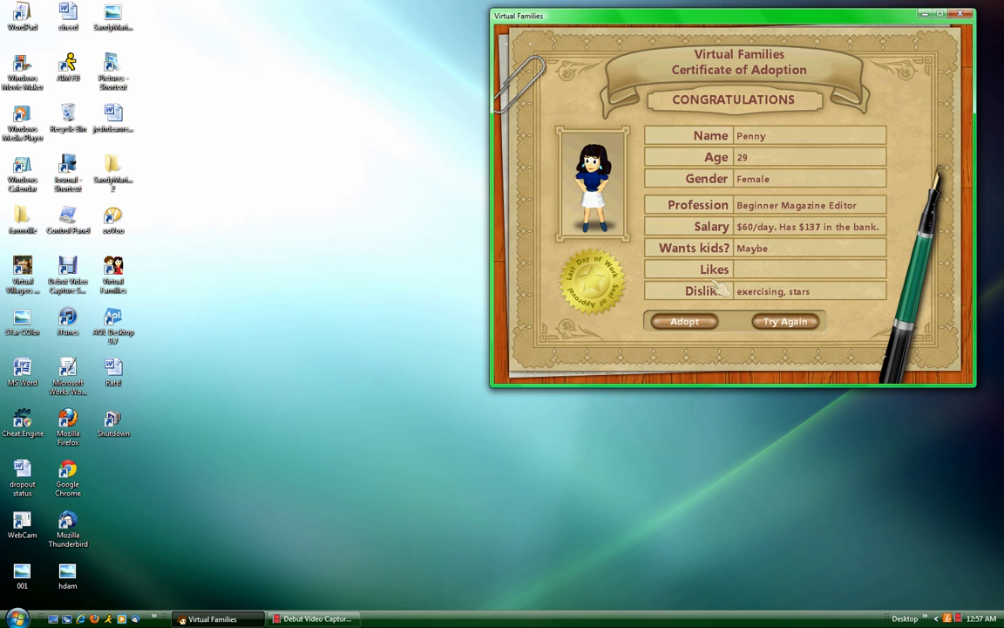
pyautogui.click(686, 322)
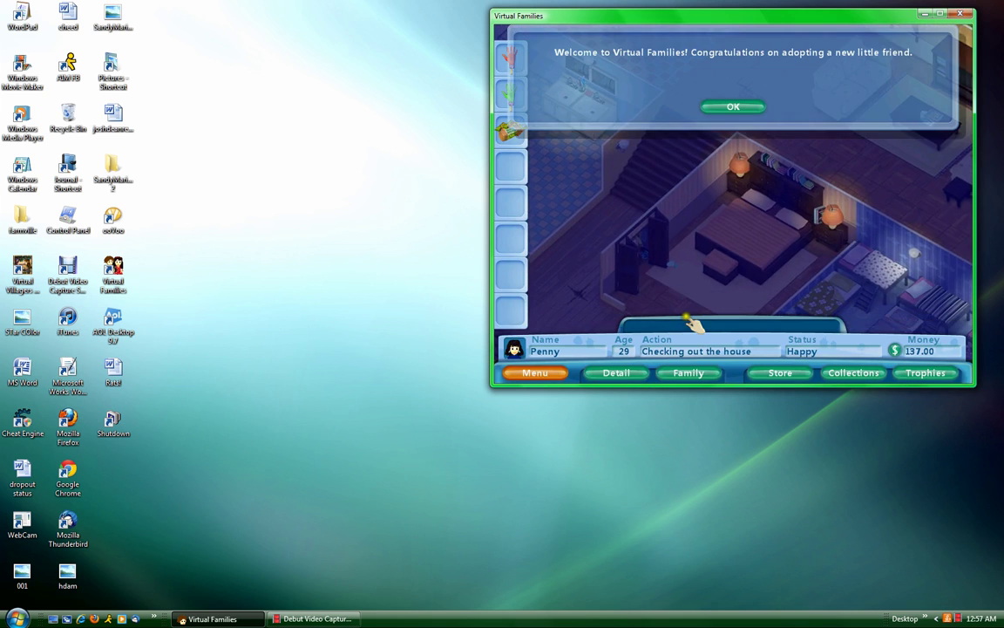
pyautogui.click(733, 108)
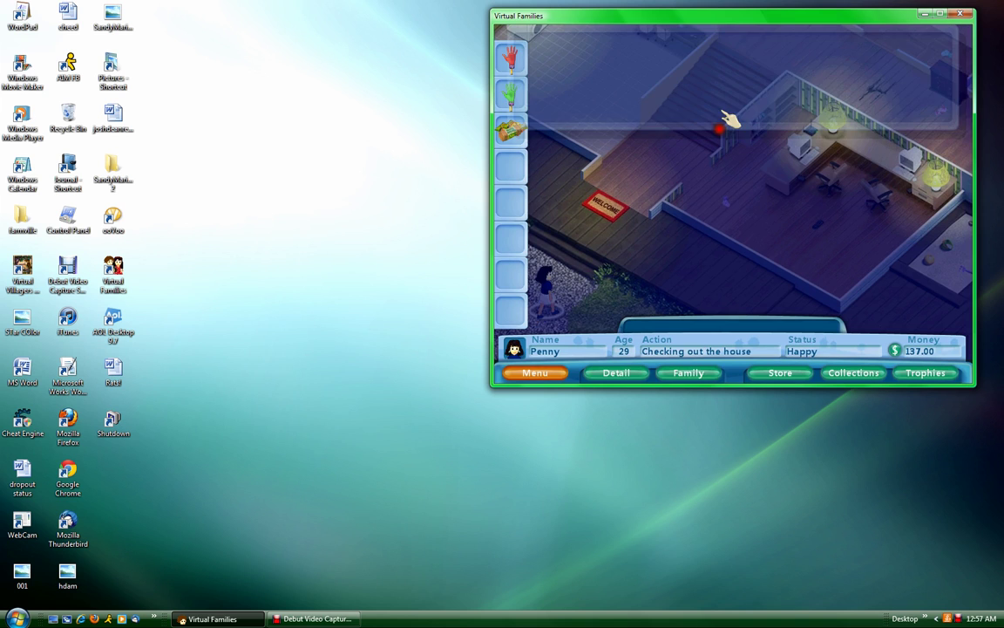
pyautogui.moveTo(731, 121); pyautogui.dragTo(688, 208)
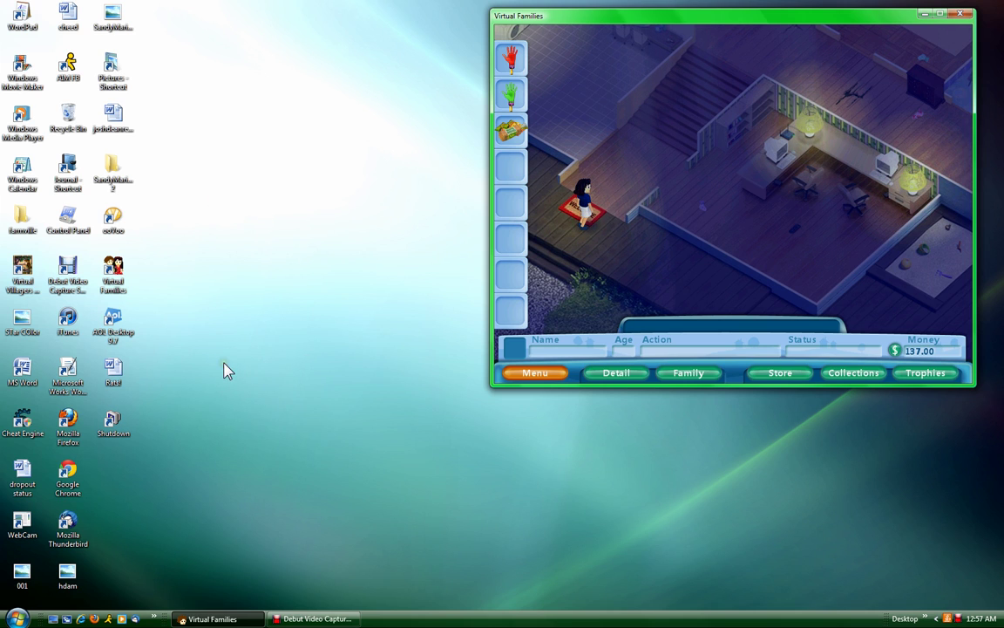
# Launch Cheat Engine and attach it to the 00000EB8-Virtual Families.exe process
pyautogui.doubleClick(23, 422)
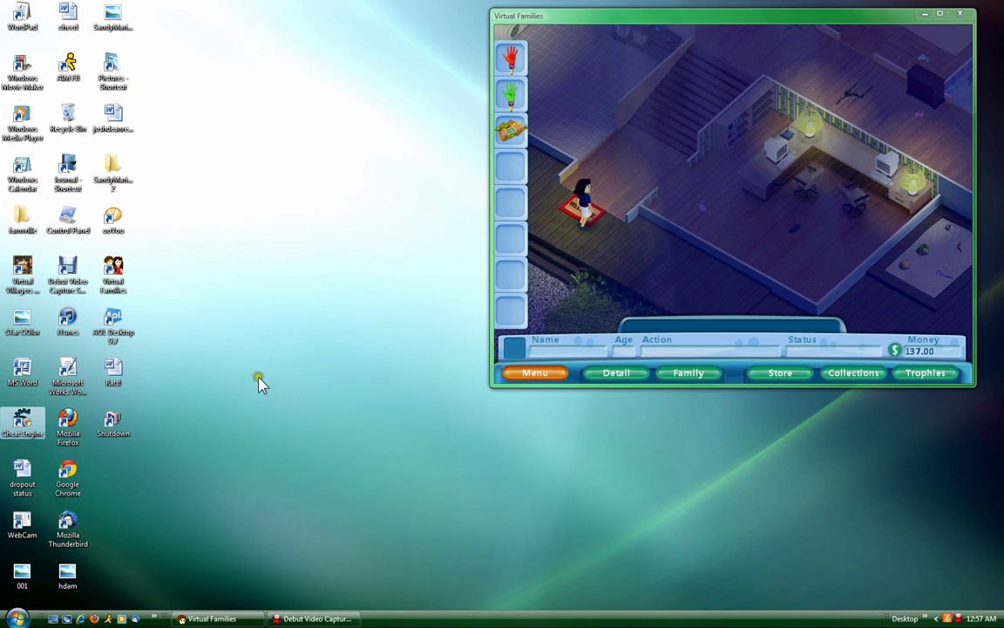
pyautogui.click(401, 341)
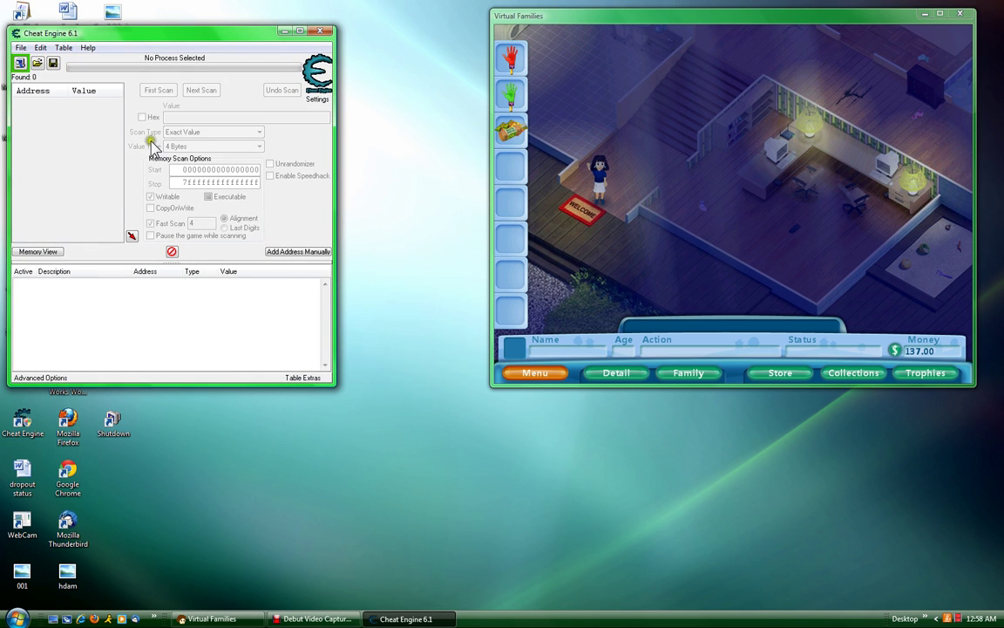
pyautogui.click(19, 64)
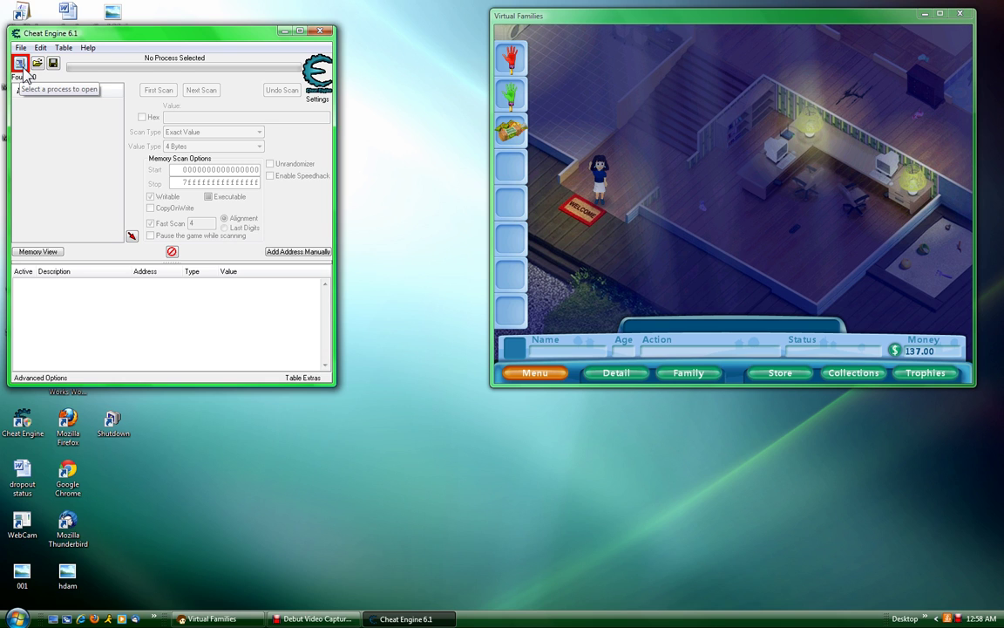
pyautogui.click(21, 66)
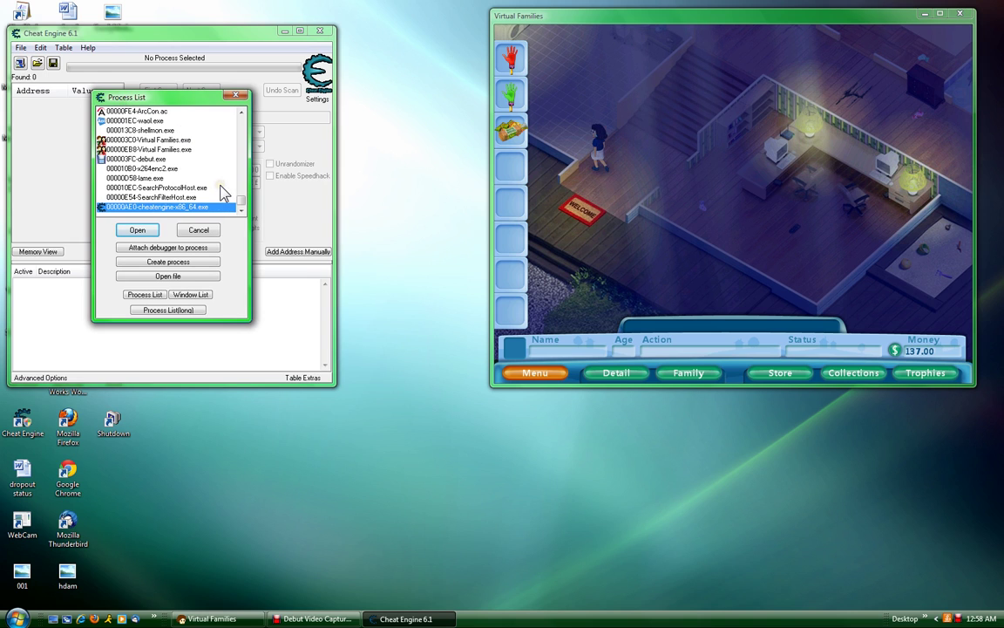
pyautogui.doubleClick(180, 154)
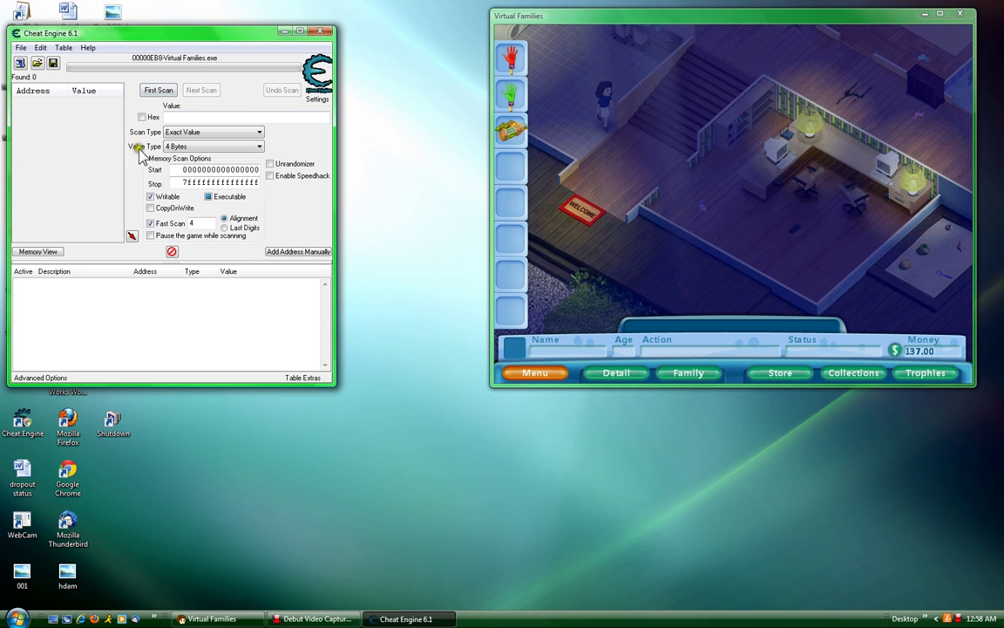
# Run a first scan for the exact value 137 with the value type set to Float
pyautogui.click(170, 147)
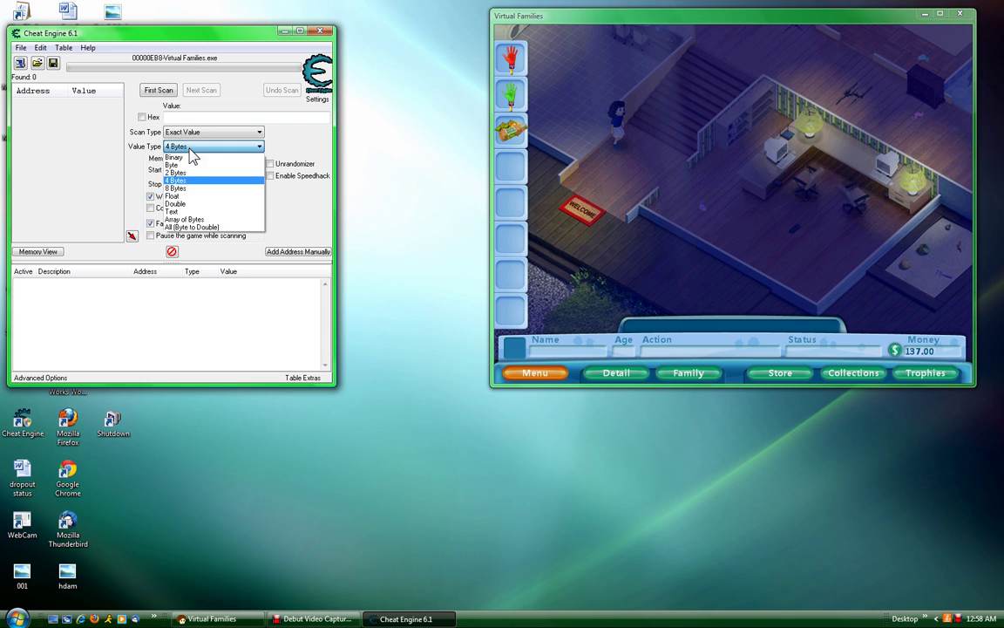
pyautogui.click(189, 197)
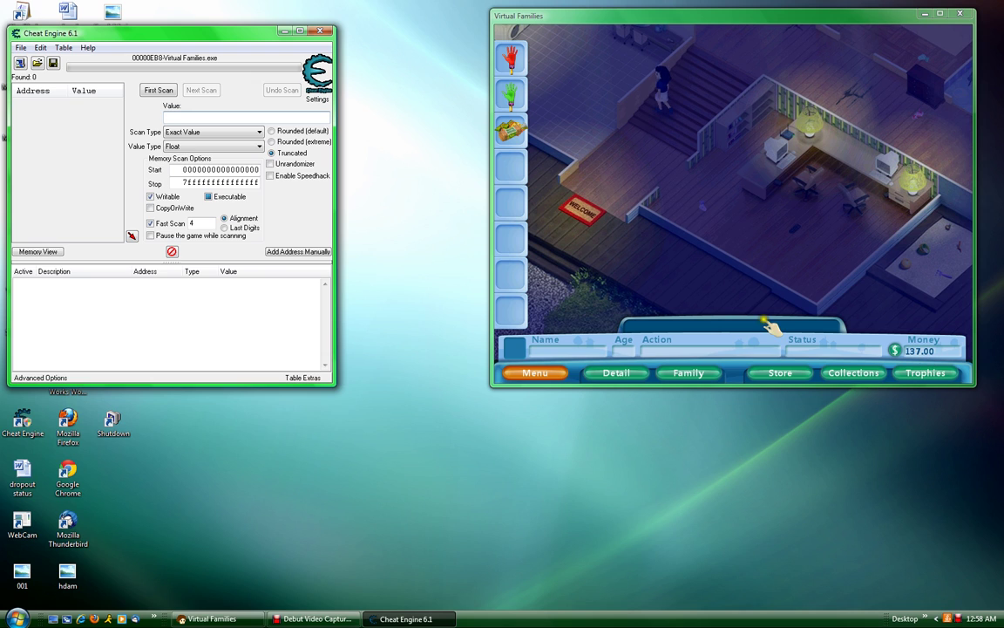
pyautogui.click(276, 115)
pyautogui.write('137')
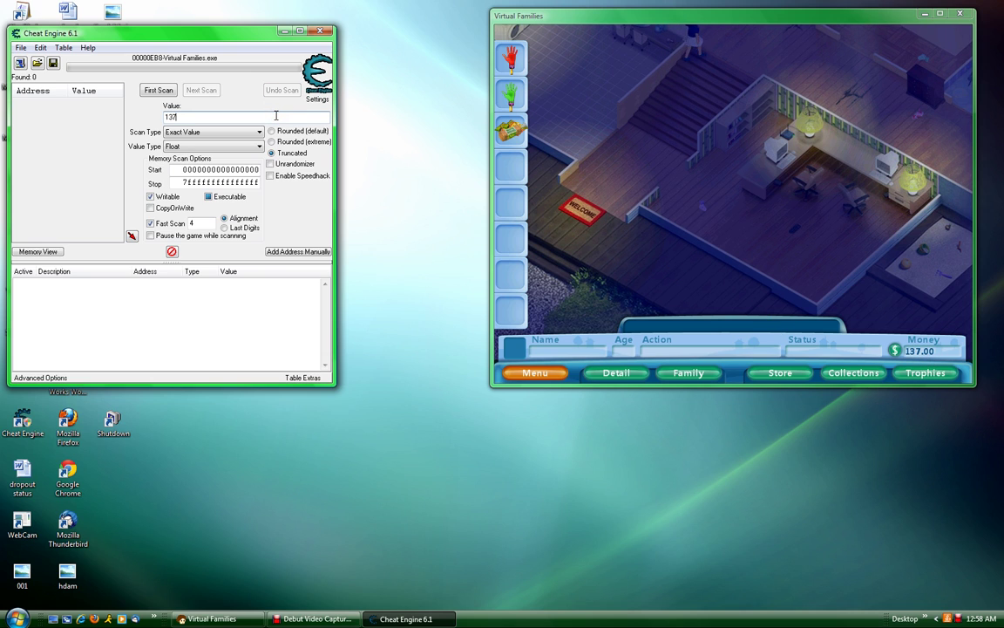
pyautogui.click(169, 95)
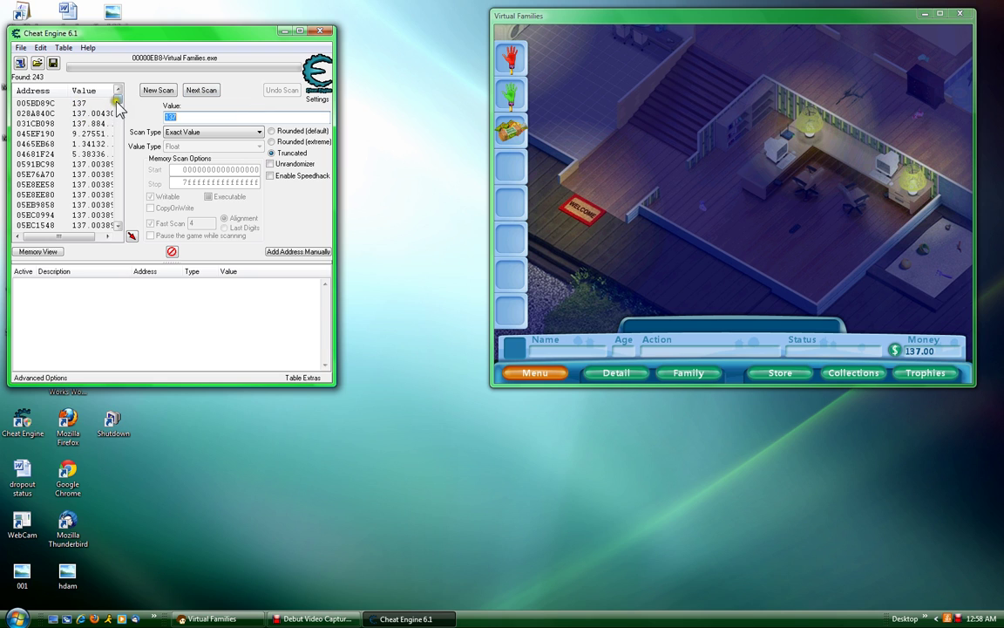
# Add the found address 005BD89C, whose value is exactly 137, to the cheat table
pyautogui.scroll(-3, 104, 97)
pyautogui.scroll(3, 104, 98)
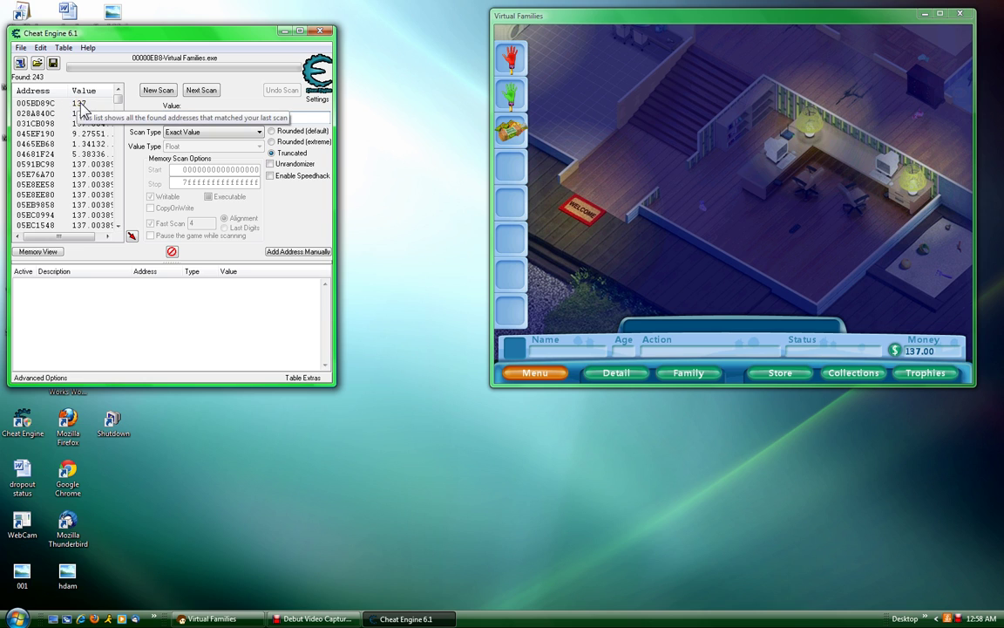
pyautogui.click(136, 109)
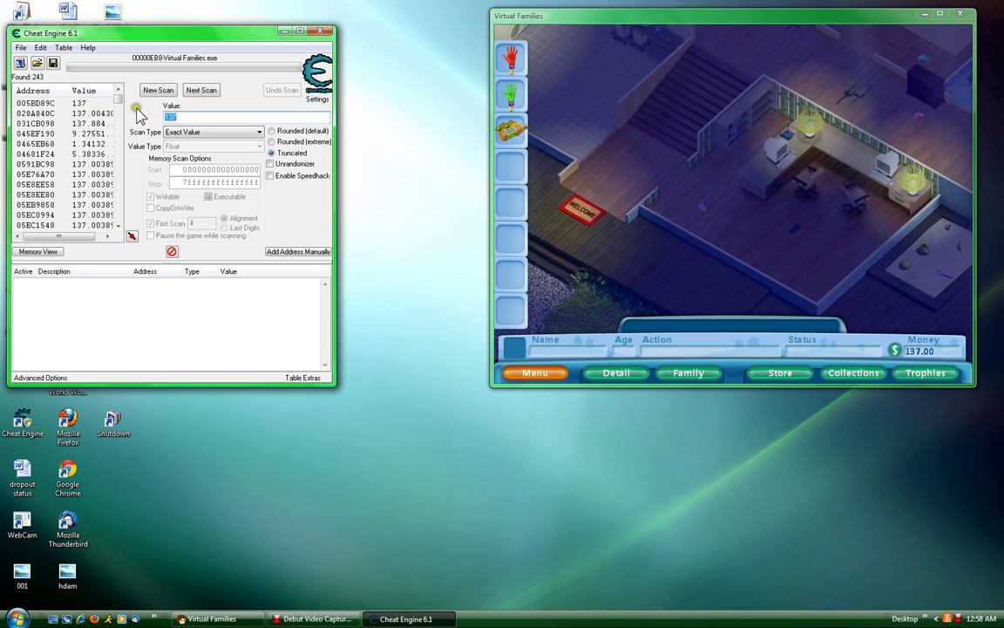
pyautogui.click(79, 105)
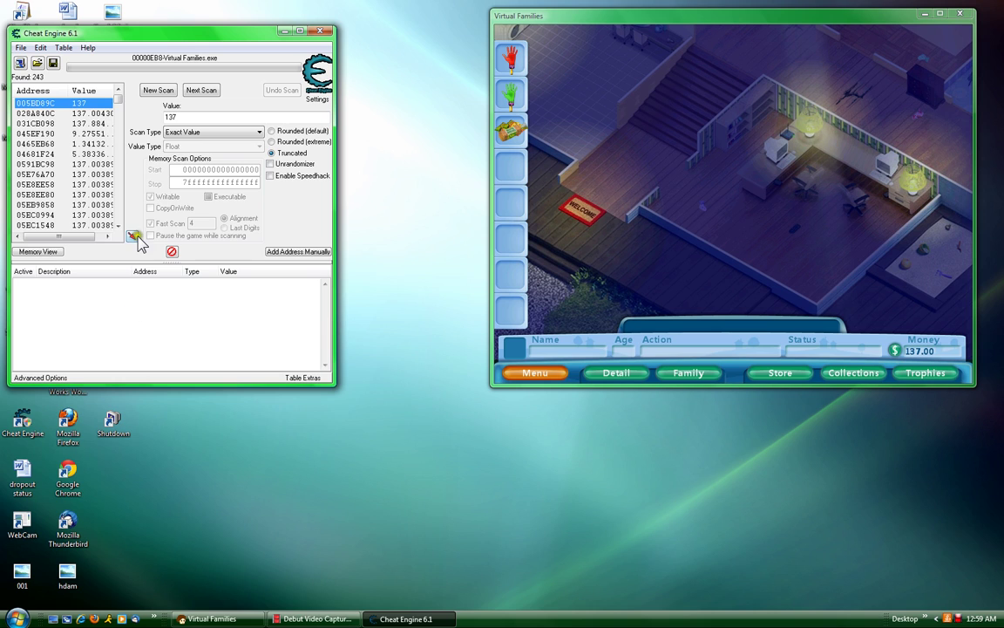
pyautogui.click(136, 237)
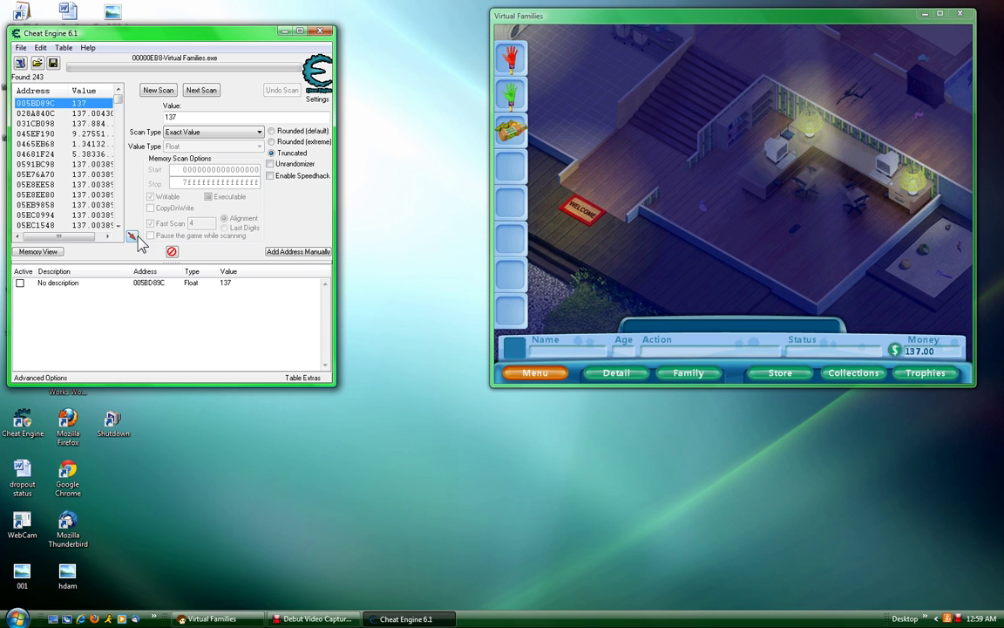
pyautogui.rightClick(228, 291)
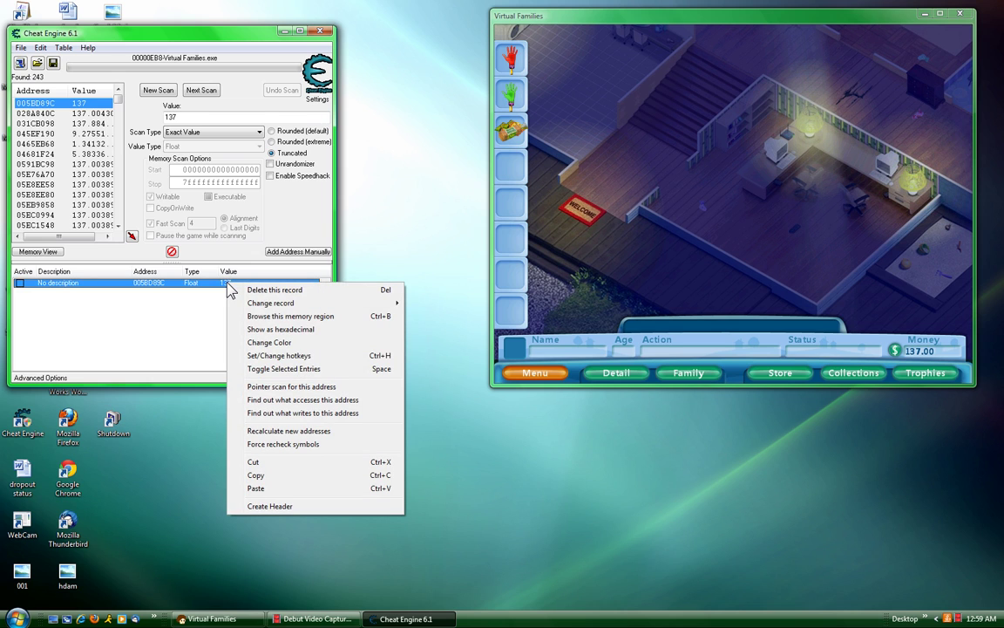
pyautogui.click(277, 303)
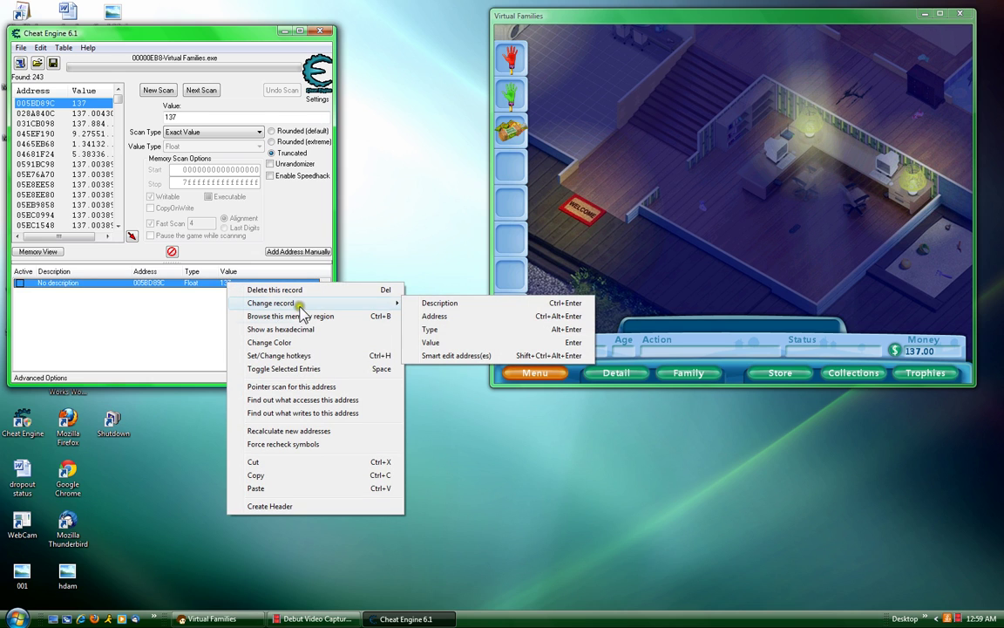
pyautogui.click(436, 343)
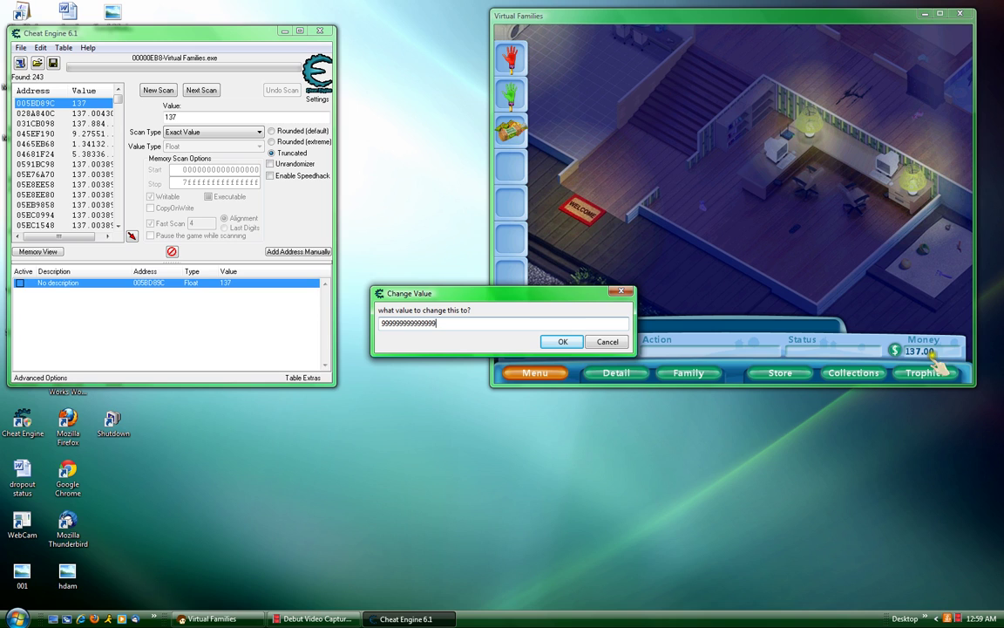
pyautogui.click(562, 341)
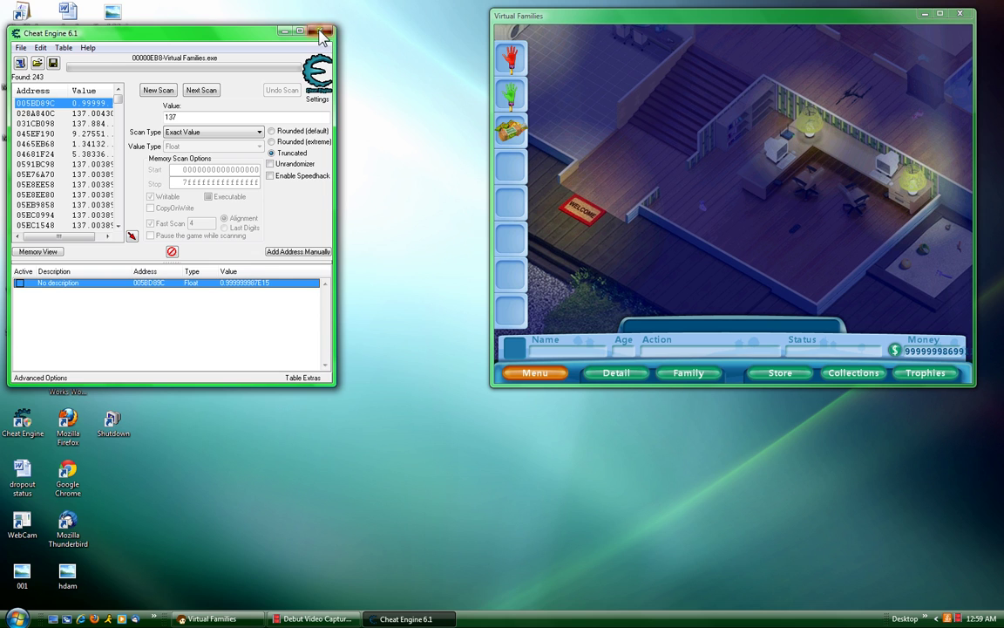
# Minimize Cheat Engine, return to Virtual Families and look through the Family Store and the house
pyautogui.click(285, 30)
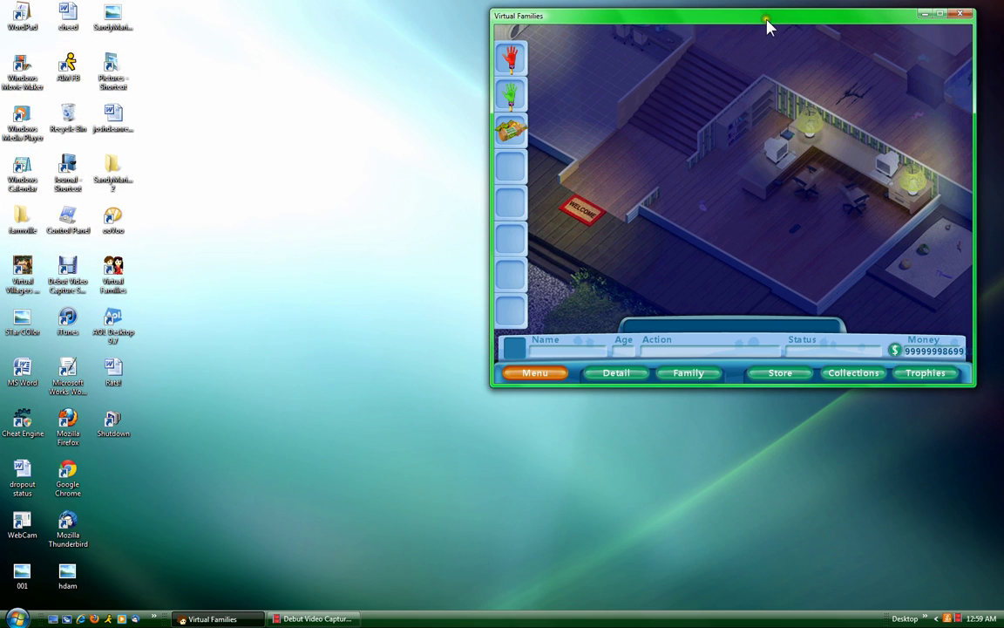
pyautogui.moveTo(768, 17); pyautogui.dragTo(603, 50)
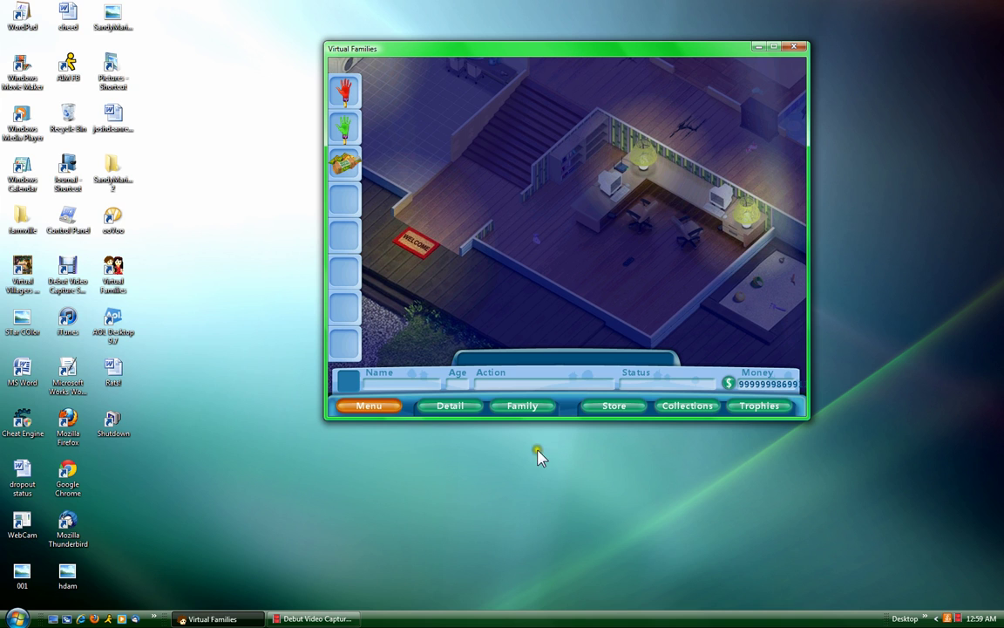
pyautogui.click(613, 406)
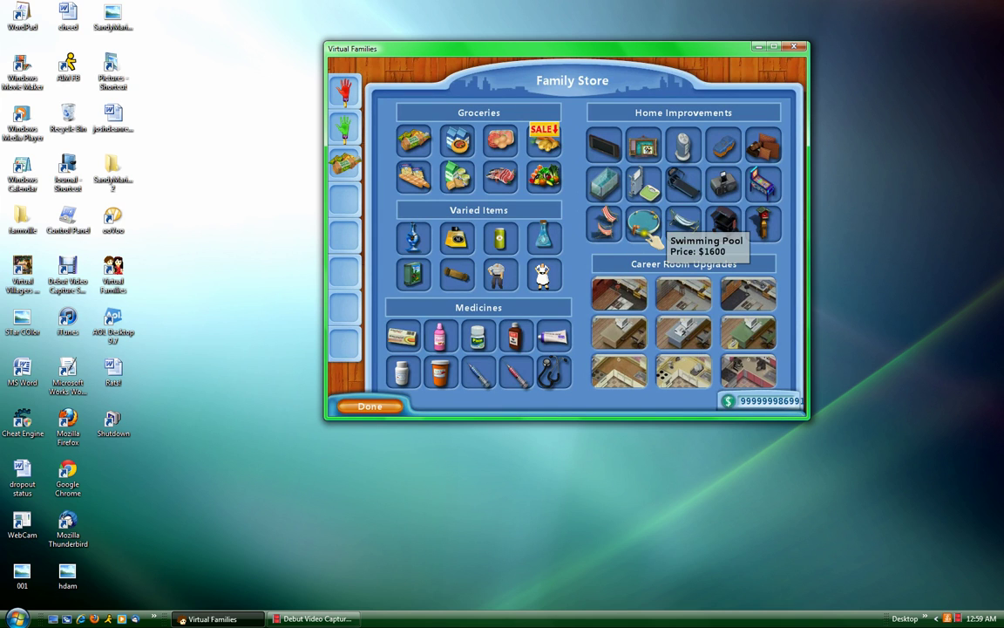
pyautogui.click(373, 407)
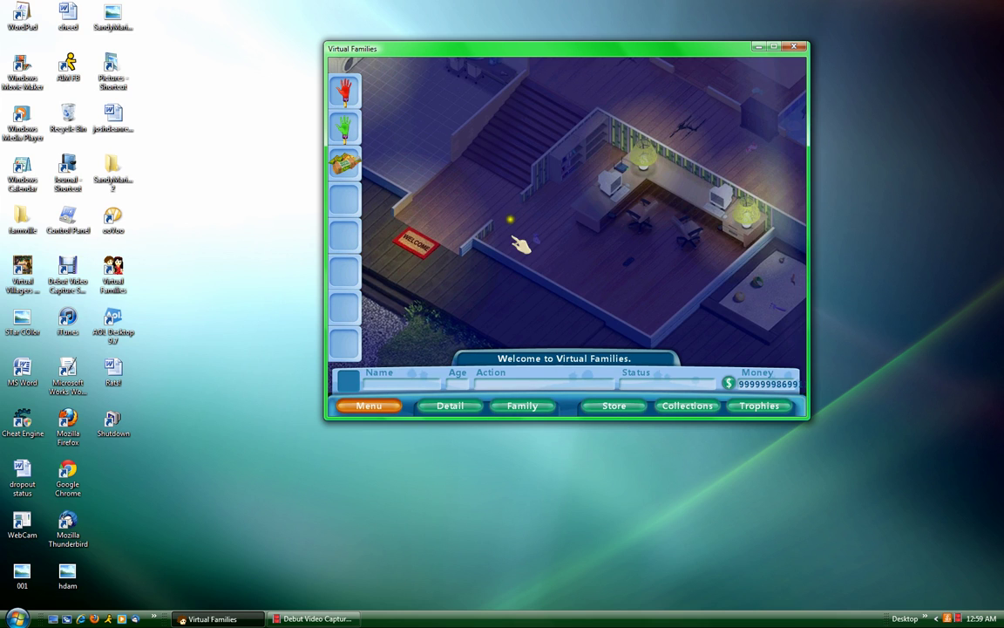
pyautogui.moveTo(510, 224); pyautogui.dragTo(571, 307)
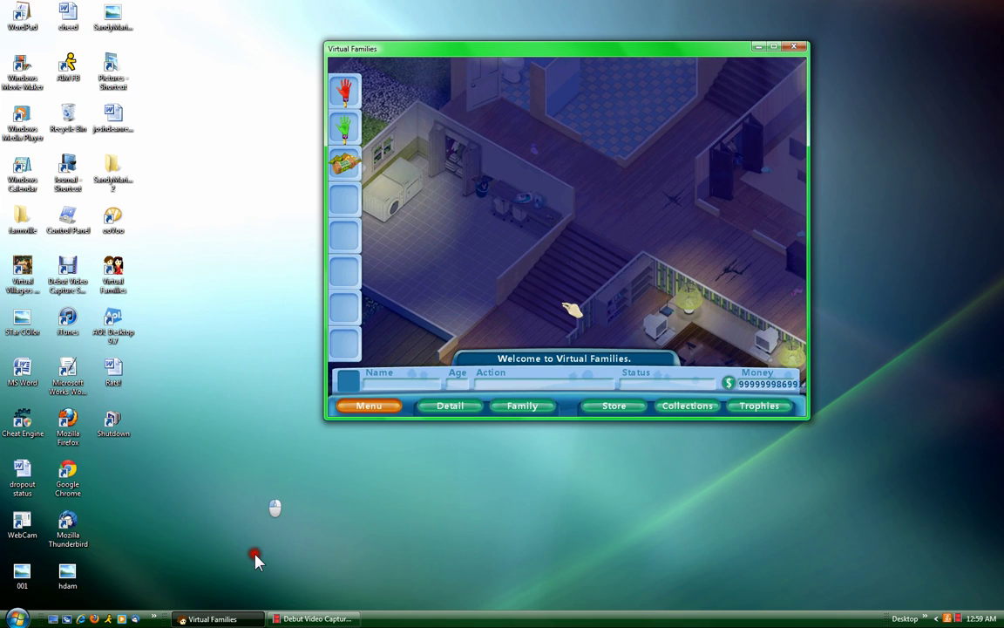